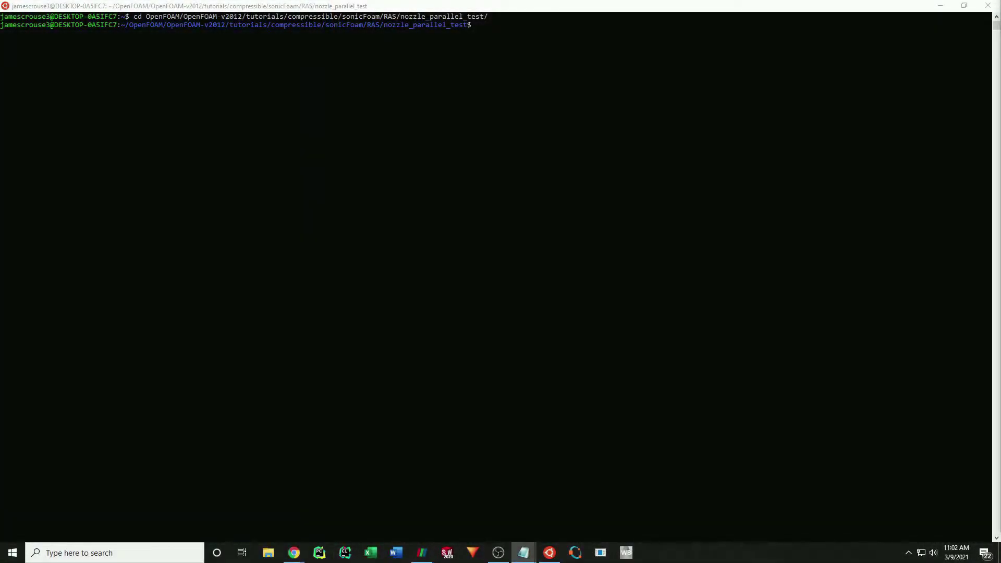
# Run explorer.exe . in the nozzle_parallel_test directory to open it in File Explorer
pyautogui.click(596, 273)
pyautogui.write('e')
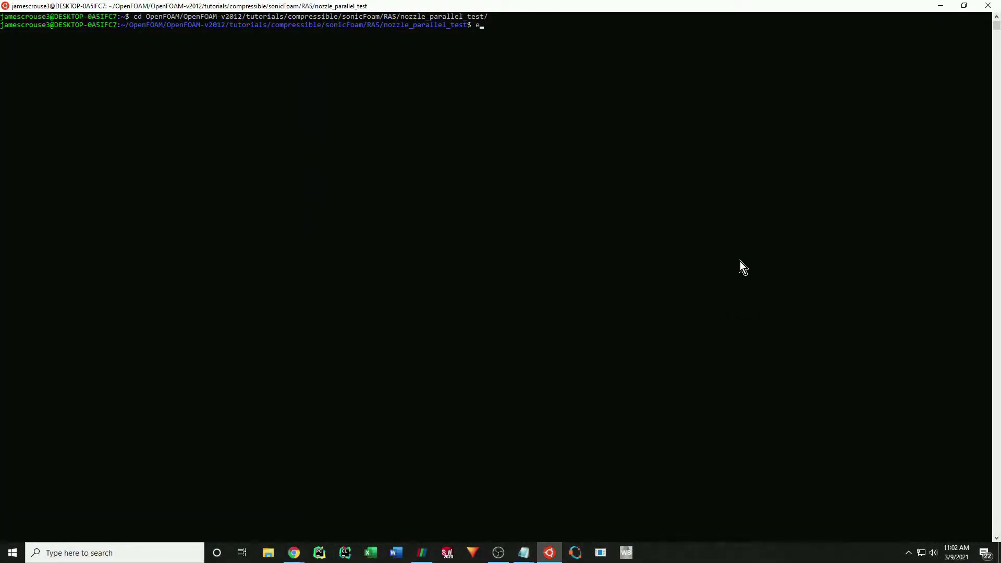
pyautogui.write('xplorer.exe .')
pyautogui.press('Return')
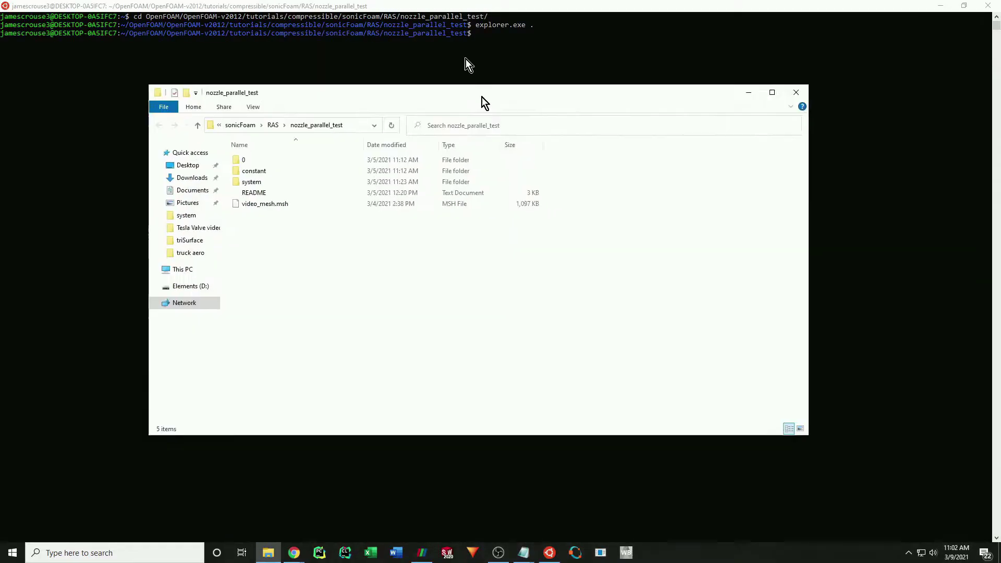
# Open system/decomposeParDict (numberOfSubdomains 6, method simple) in a maximized Notepad++ window
pyautogui.moveTo(480, 94); pyautogui.dragTo(492, 15)
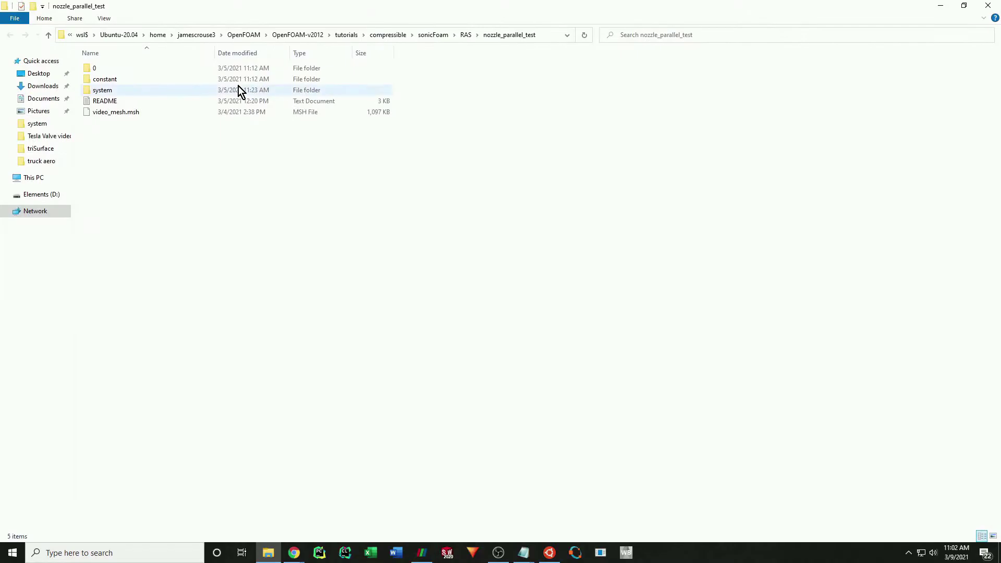
pyautogui.doubleClick(223, 89)
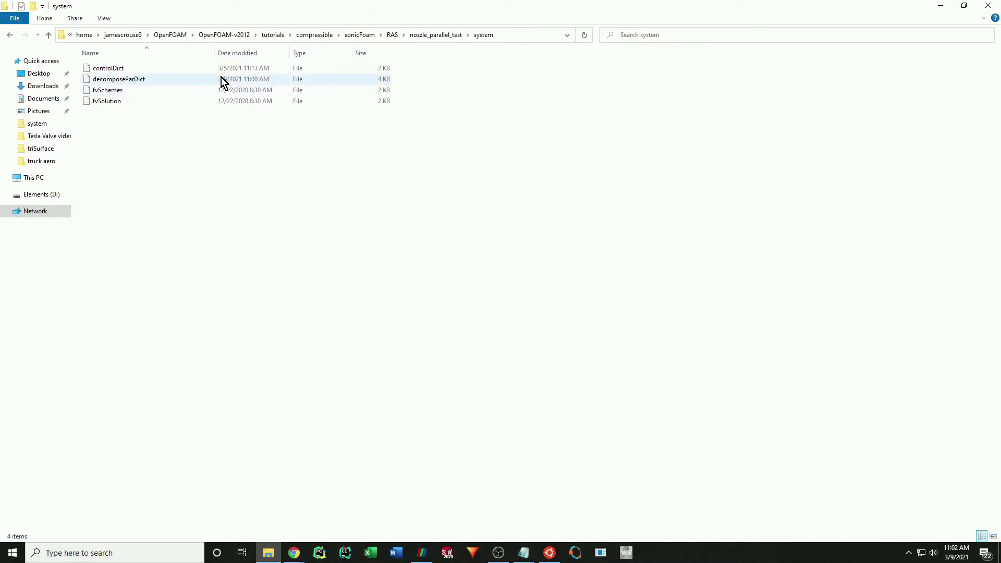
pyautogui.doubleClick(221, 77)
pyautogui.doubleClick(459, 283)
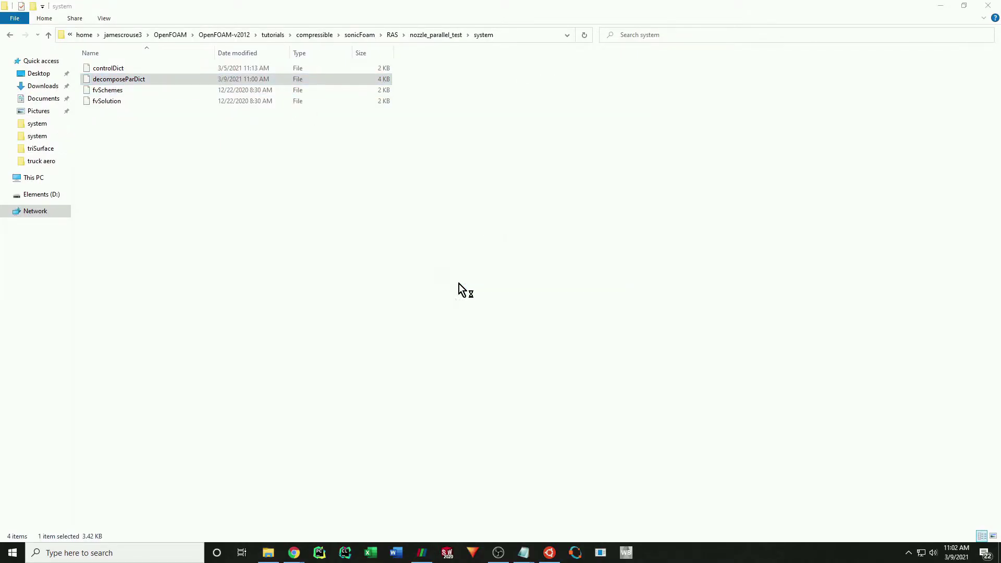
pyautogui.moveTo(814, 99); pyautogui.dragTo(458, 3)
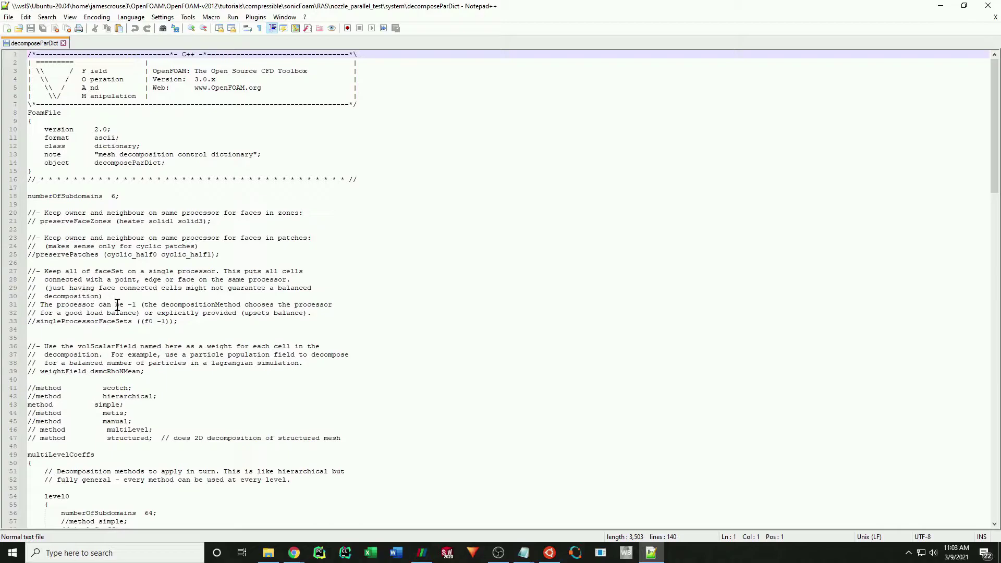
pyautogui.scroll(-2, 117, 308)
pyautogui.doubleClick(42, 355)
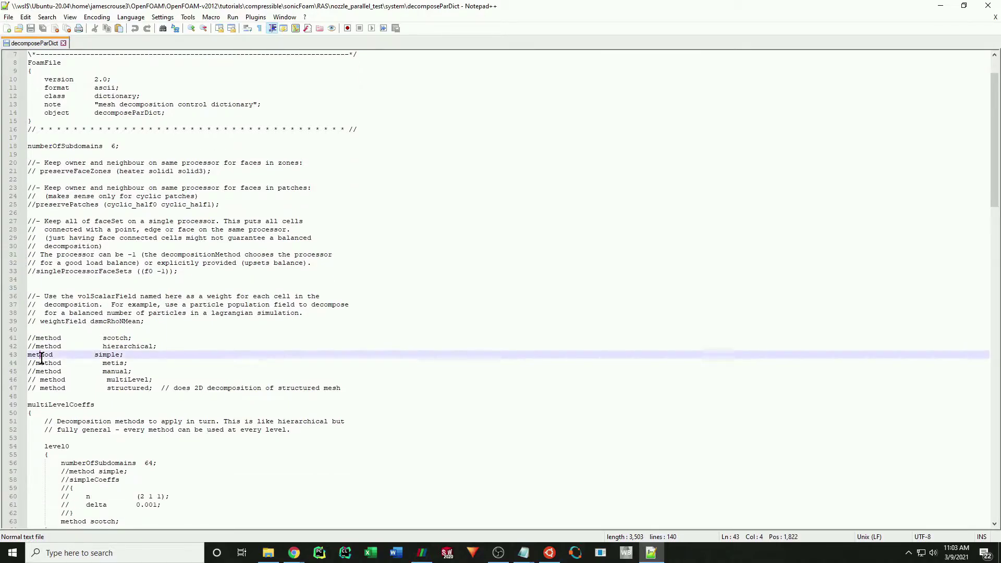
pyautogui.scroll(-5, 188, 401)
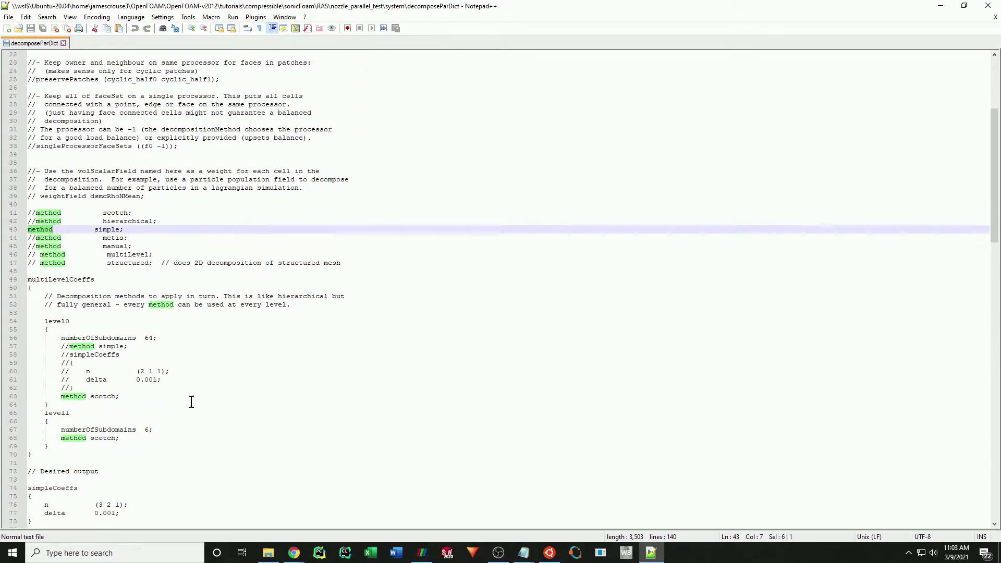
pyautogui.click(191, 402)
pyautogui.scroll(-6, 195, 385)
pyautogui.scroll(-1, 117, 379)
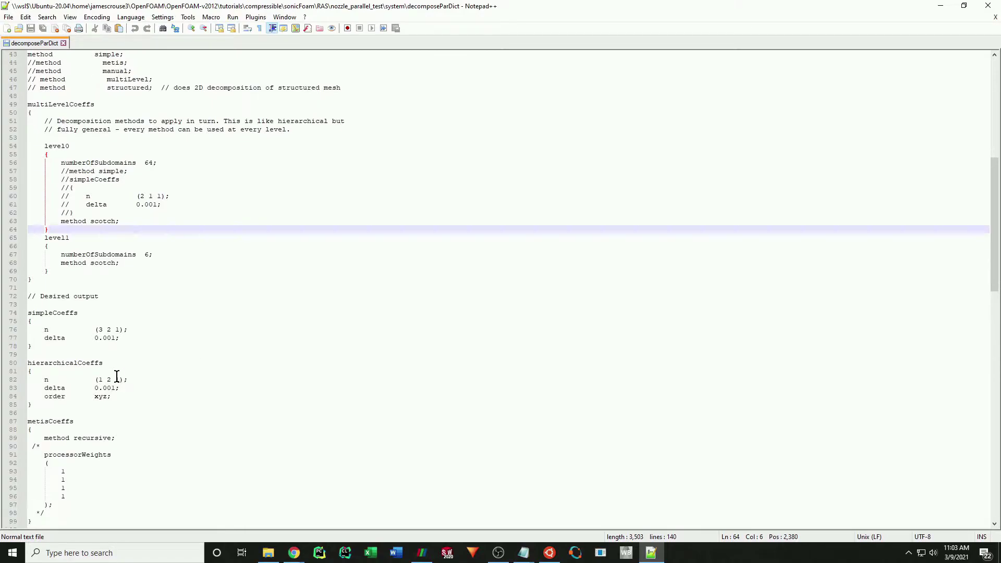
pyautogui.moveTo(49, 347); pyautogui.dragTo(23, 315)
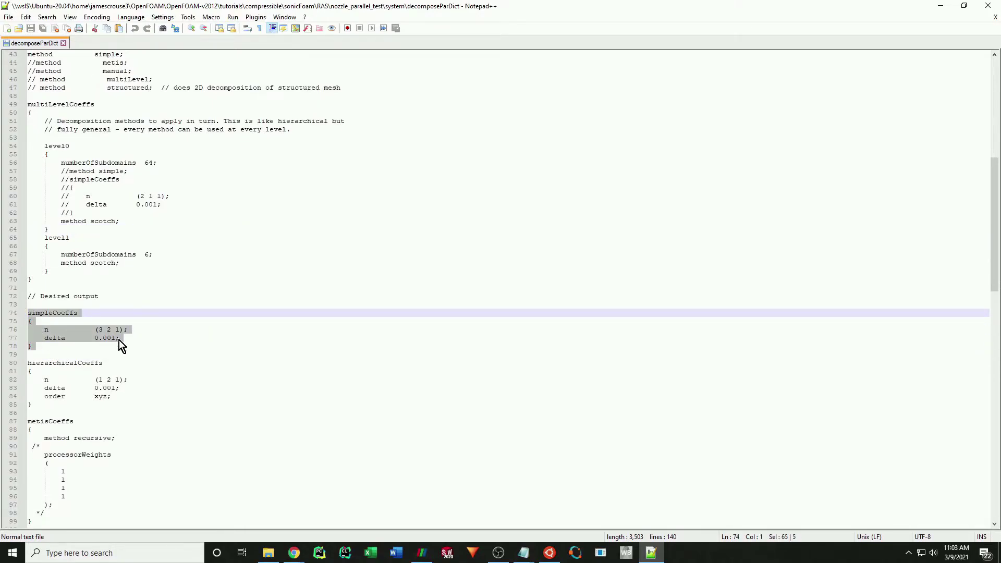
pyautogui.click(141, 357)
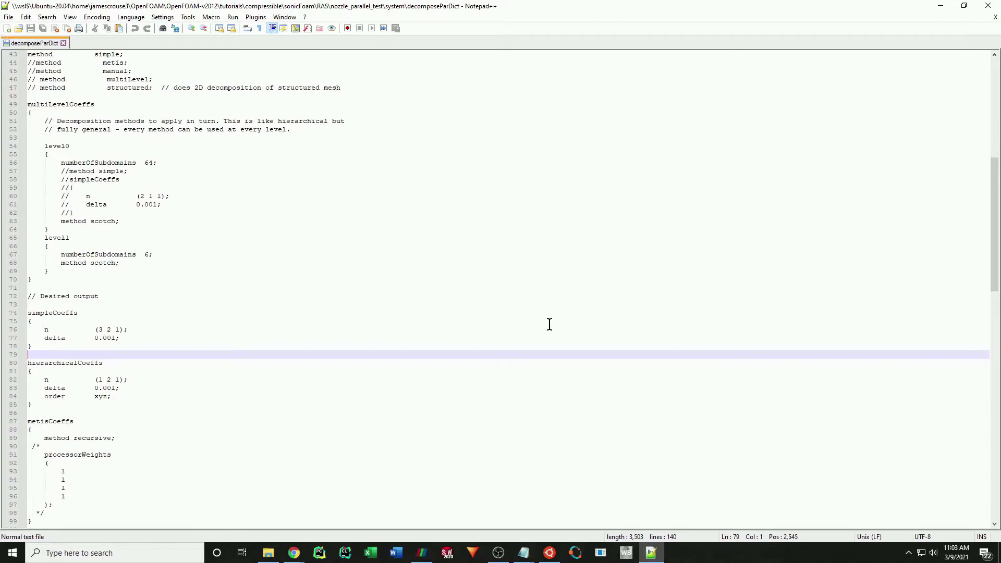
pyautogui.scroll(-1, 537, 306)
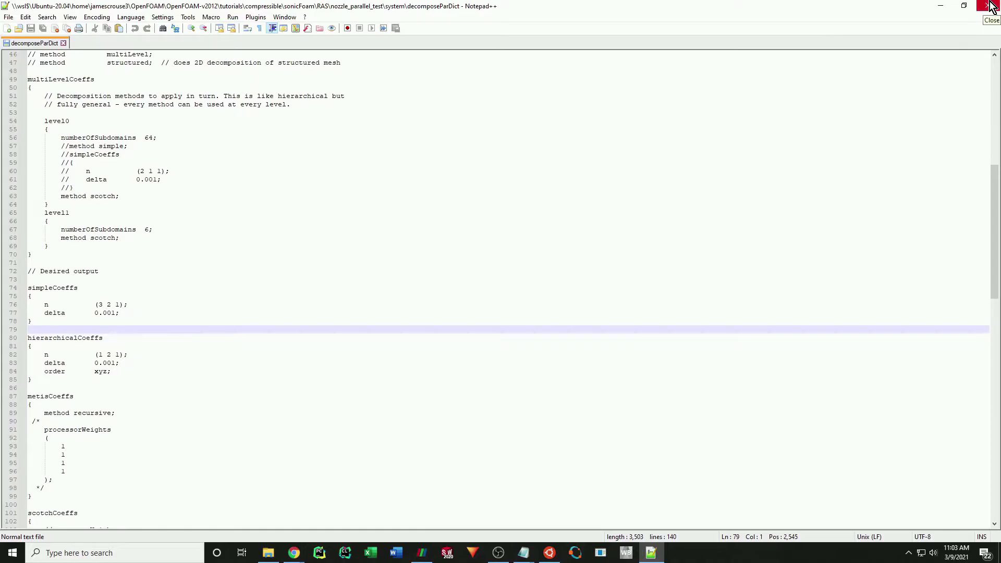
# Close Notepad++ and tile the case folder on the right and the terminal on the left
pyautogui.click(64, 44)
pyautogui.click(987, 6)
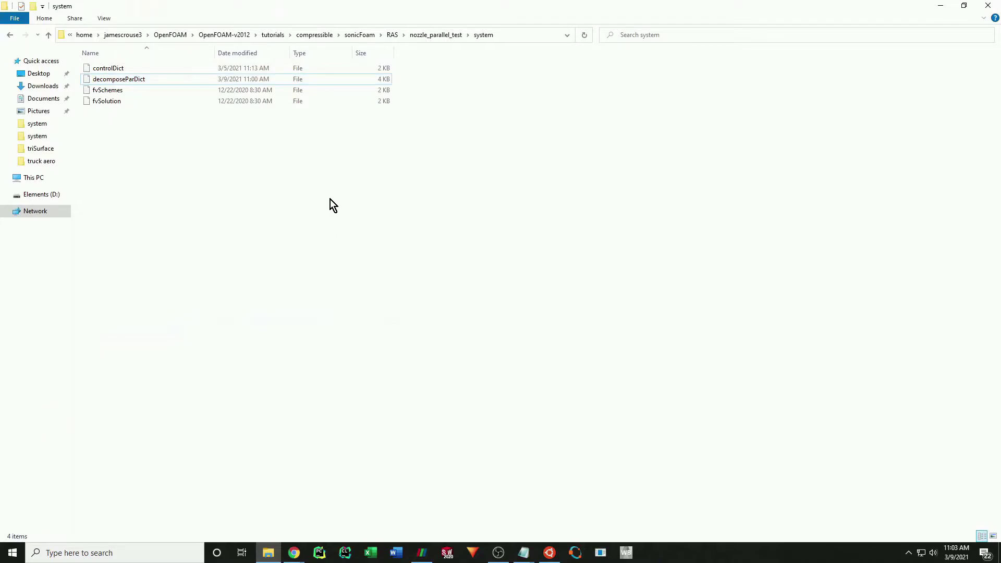
pyautogui.click(434, 35)
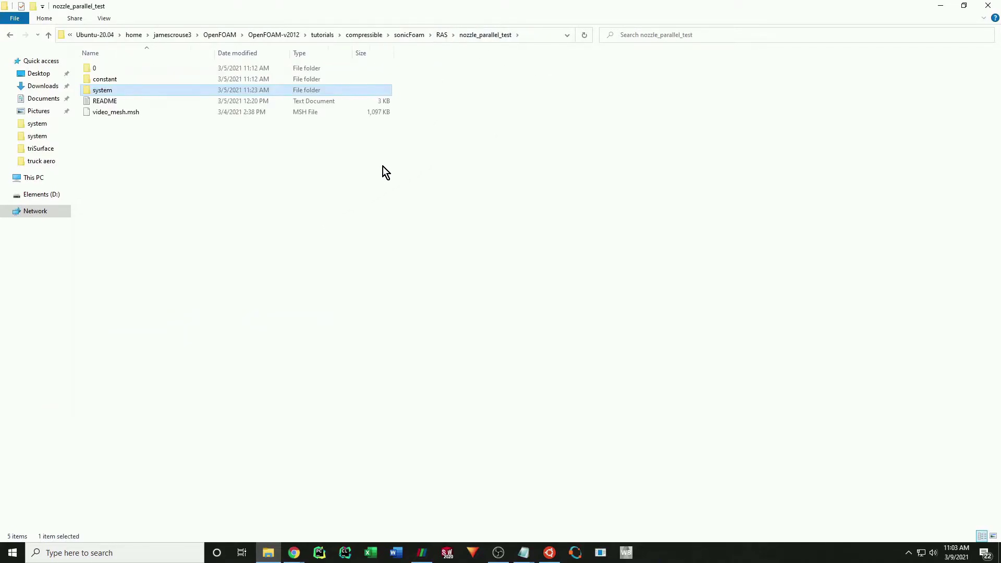
pyautogui.moveTo(515, 7); pyautogui.dragTo(999, 121)
pyautogui.click(198, 153)
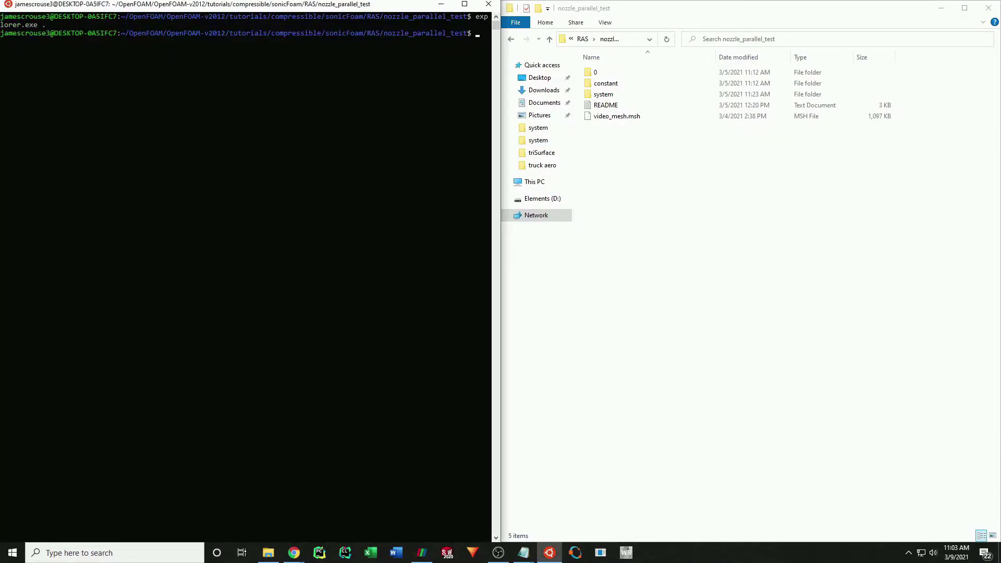
pyautogui.click(229, 285)
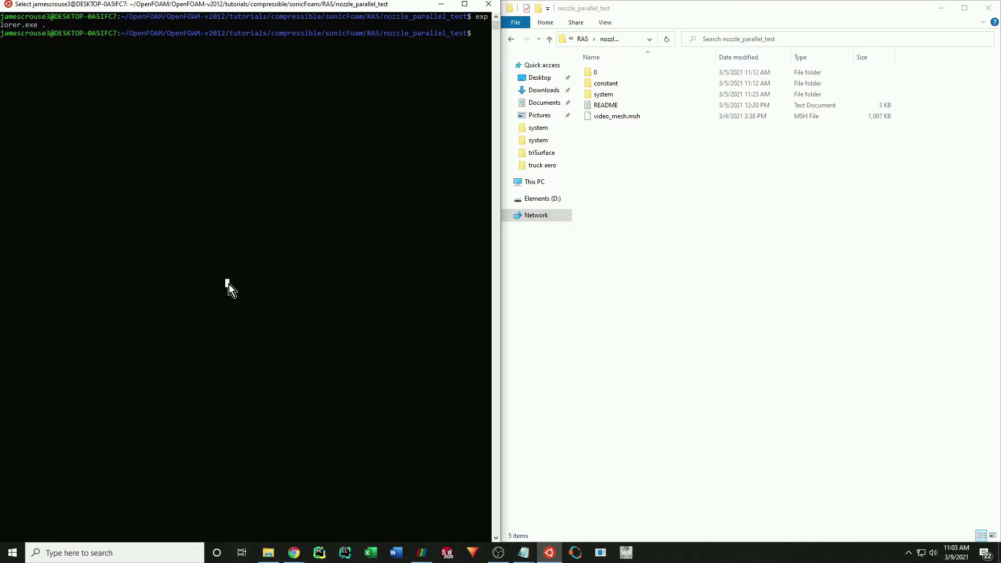
# Run decomposePar and check that folders processor0 through processor5 appear in Explorer
pyautogui.write('decomposePar')
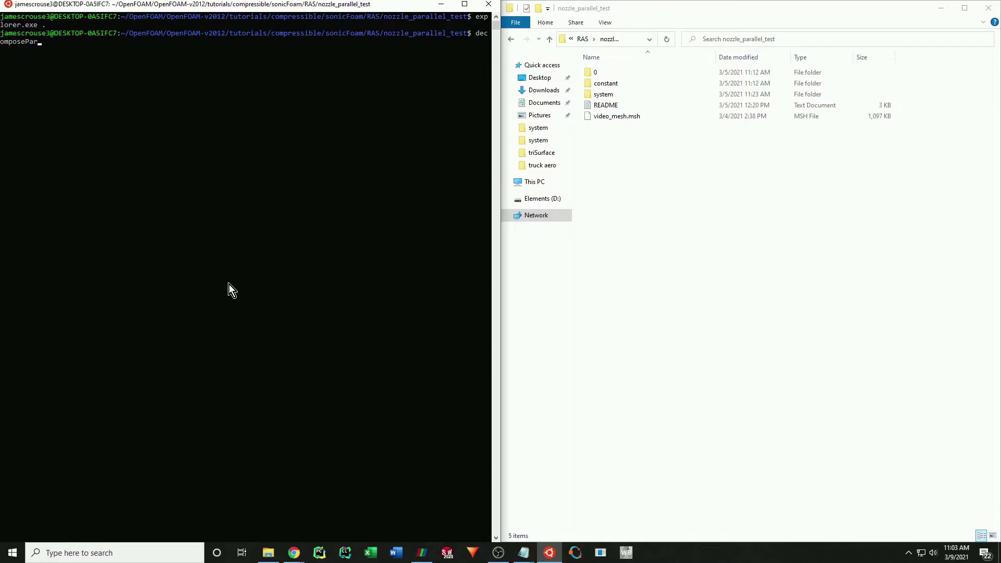
pyautogui.press('Return')
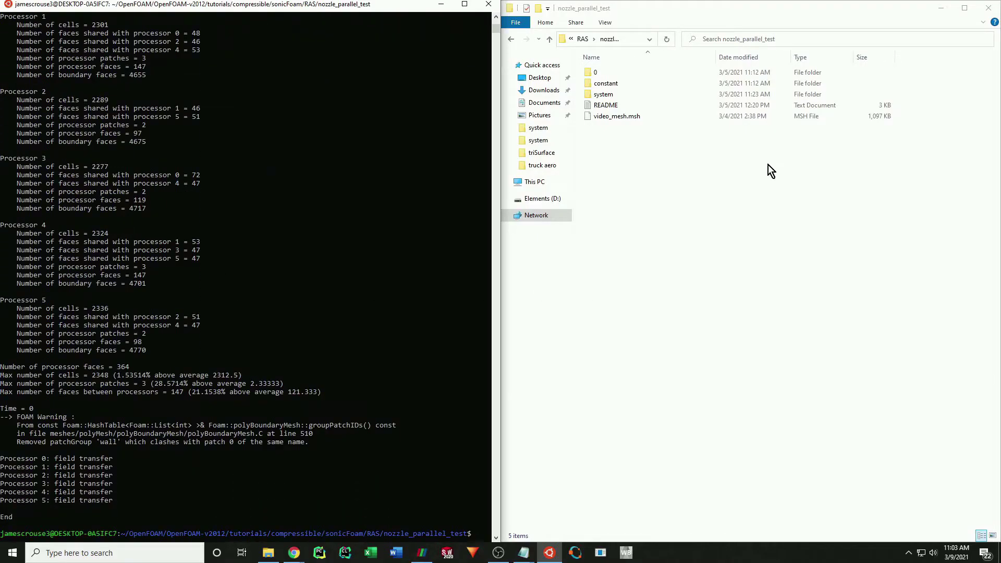
pyautogui.click(665, 38)
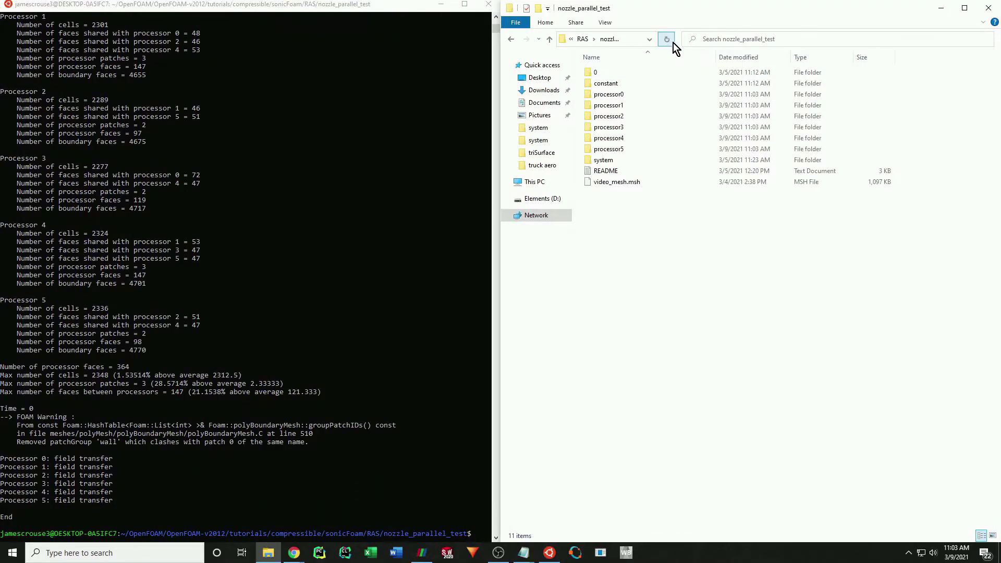
pyautogui.doubleClick(617, 97)
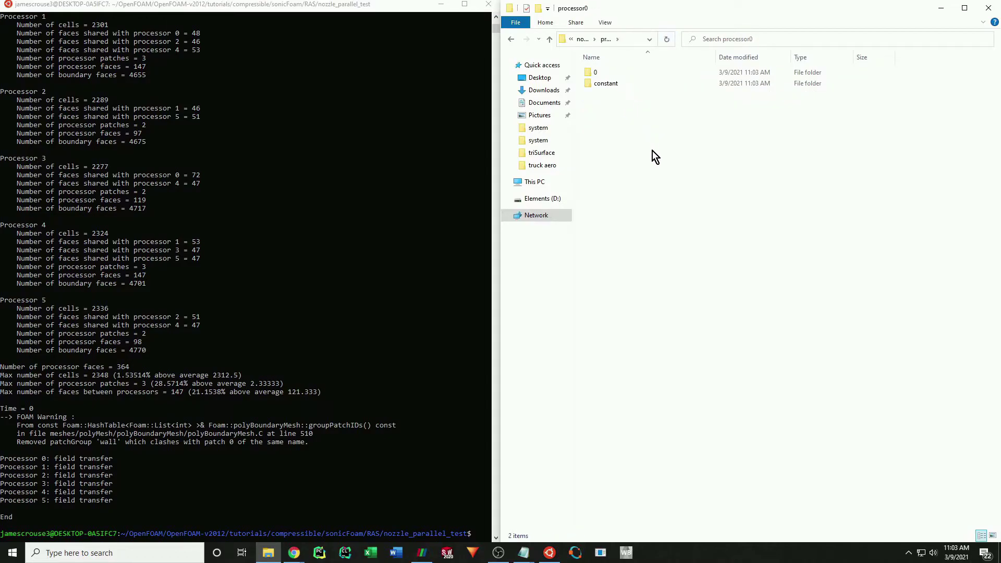
pyautogui.hotkey('alt', 'Left')
pyautogui.click(655, 319)
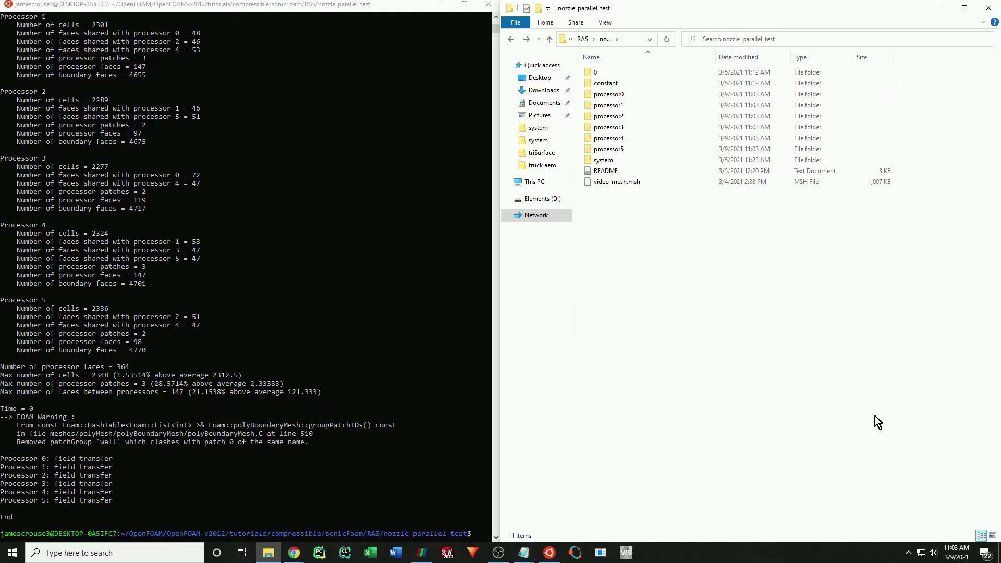
pyautogui.click(428, 505)
# Launch mpirun -np 6 sonicFoam -parallel and let the solver run to completion
pyautogui.write('mpirun')
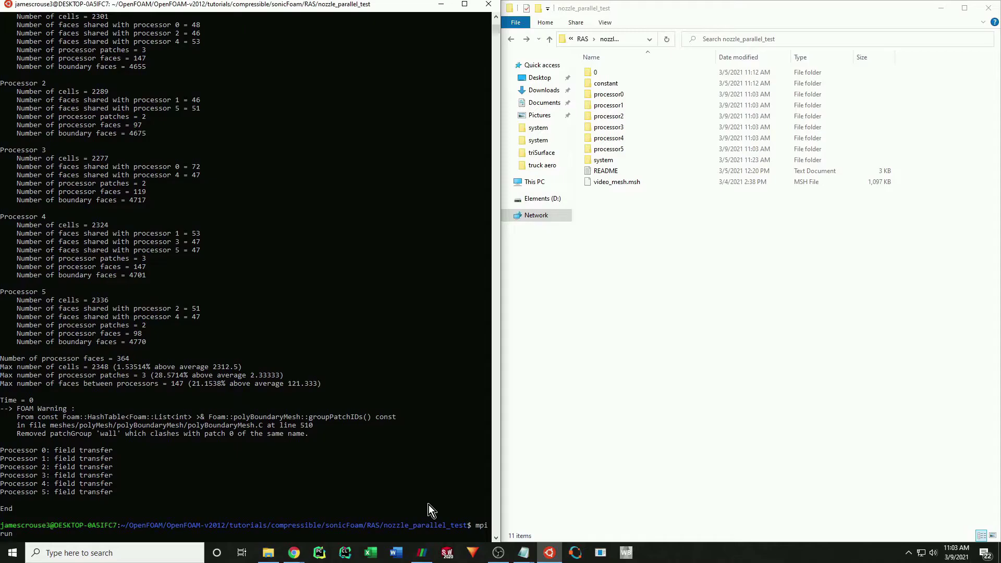
pyautogui.write(' -np 6 sonicFoam -parallel')
pyautogui.press('Return')
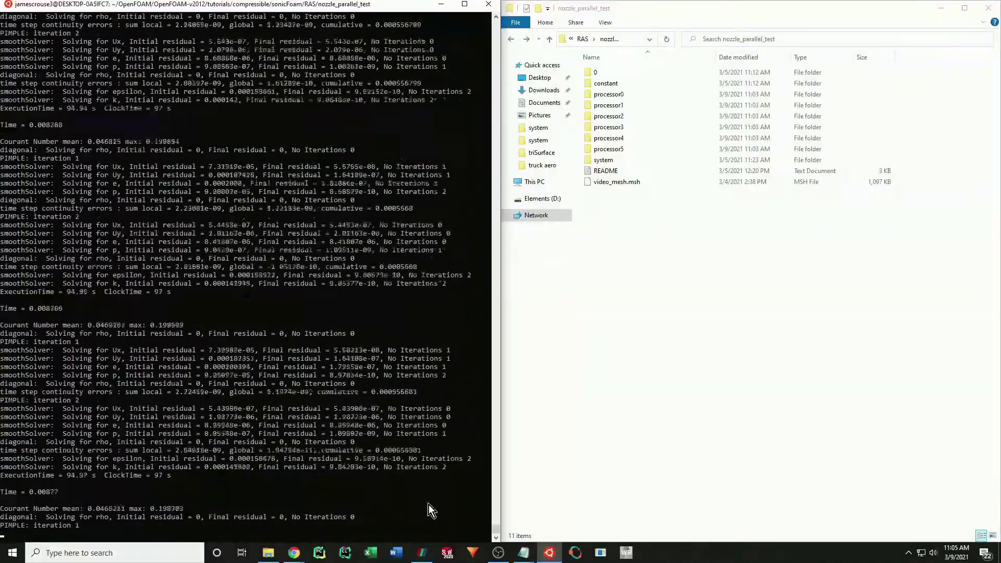
# Run reconstructPar -latestTime, fixing the mistyped 'reconstrucPare' command
pyautogui.write('reconstrucPar')
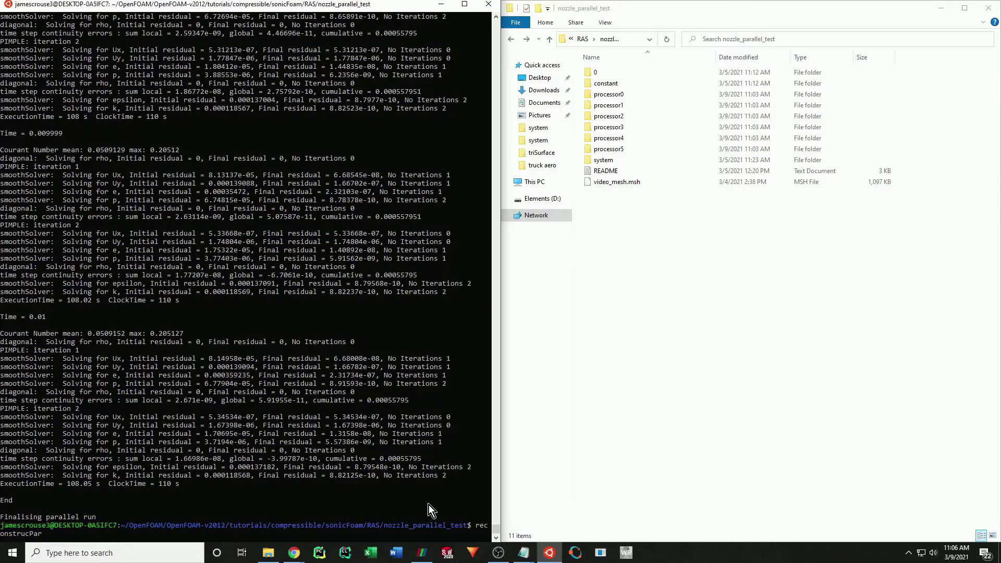
pyautogui.write('e -latestTime')
pyautogui.press('Return')
pyautogui.click(502, 497)
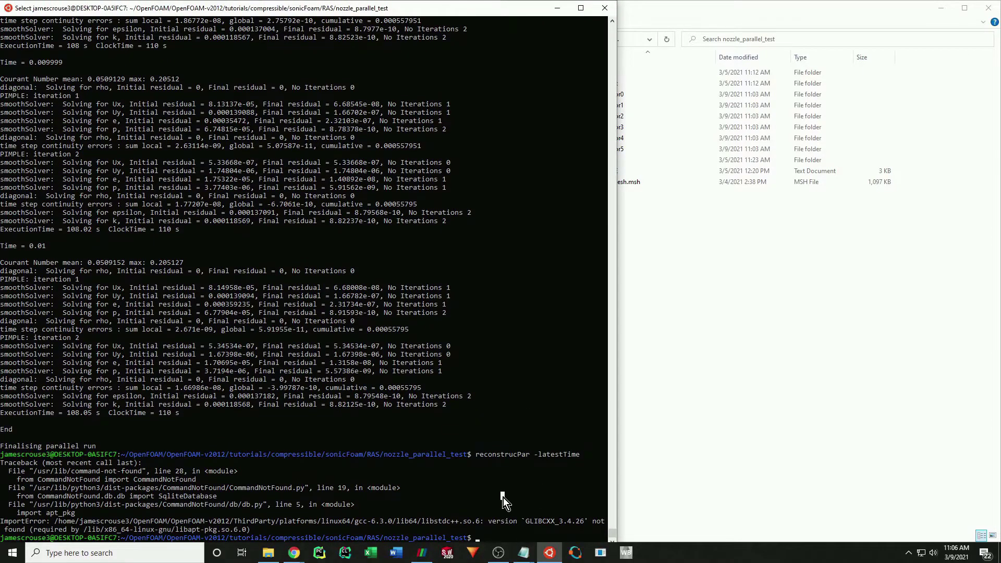
pyautogui.press('Escape')
pyautogui.press('Up')
pyautogui.press('Left')
pyautogui.press('Left')
pyautogui.press('Left')
pyautogui.press('Left')
pyautogui.press('Left')
pyautogui.press('Left')
pyautogui.press('Left')
pyautogui.press('Left')
pyautogui.press('Left')
pyautogui.press('Left')
pyautogui.press('Left')
pyautogui.press('Left')
pyautogui.press('Left')
pyautogui.press('Left')
pyautogui.press('Left')
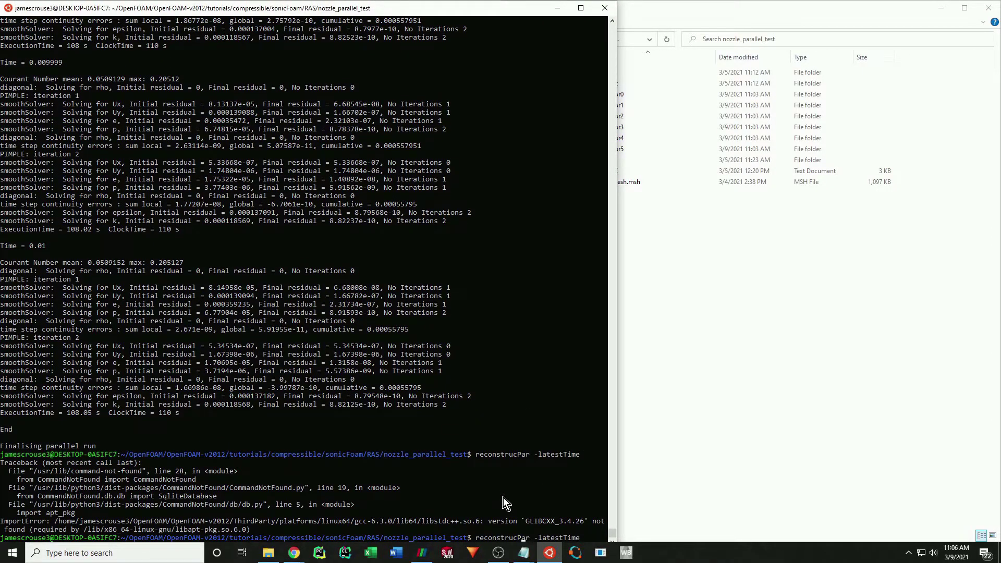
pyautogui.write('t')
pyautogui.press('Return')
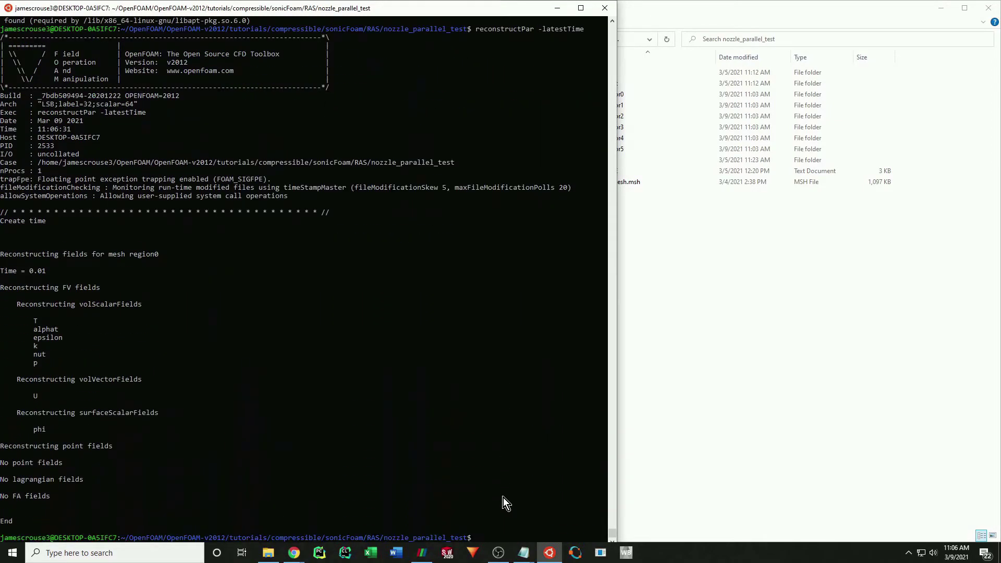
# Confirm the new 0.01 folder in Explorer and create an empty results.foam with touch
pyautogui.click(724, 345)
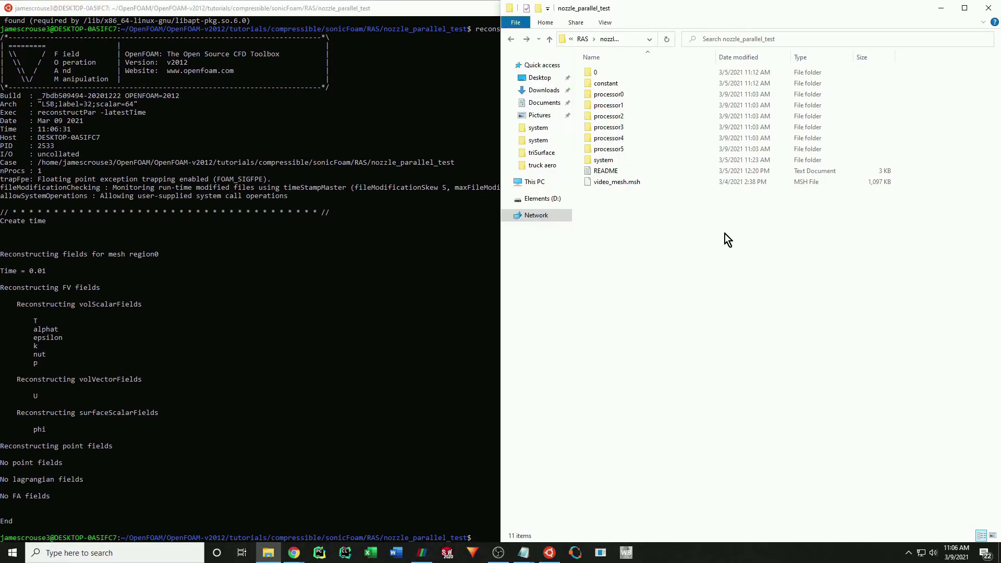
pyautogui.click(668, 41)
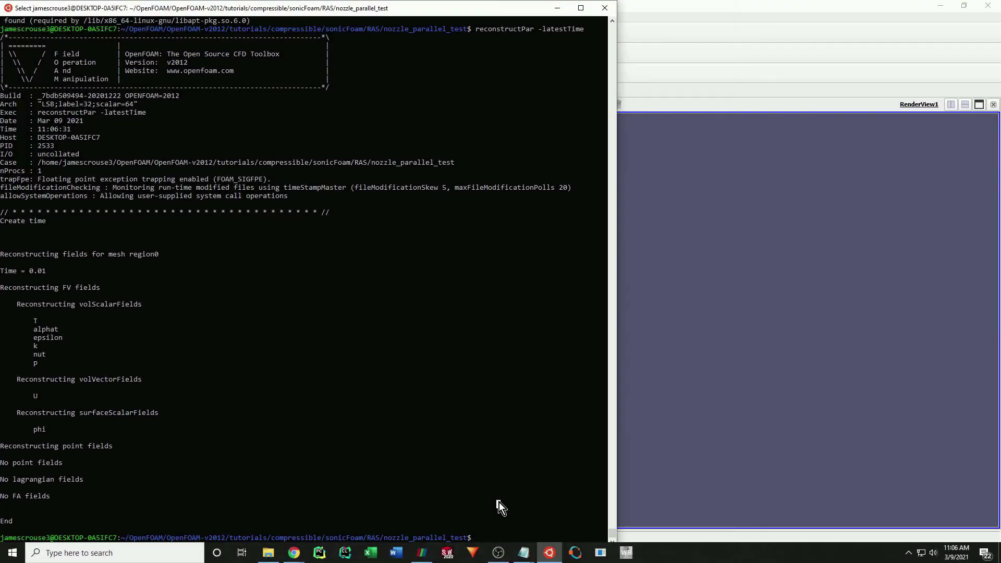
pyautogui.write('touch')
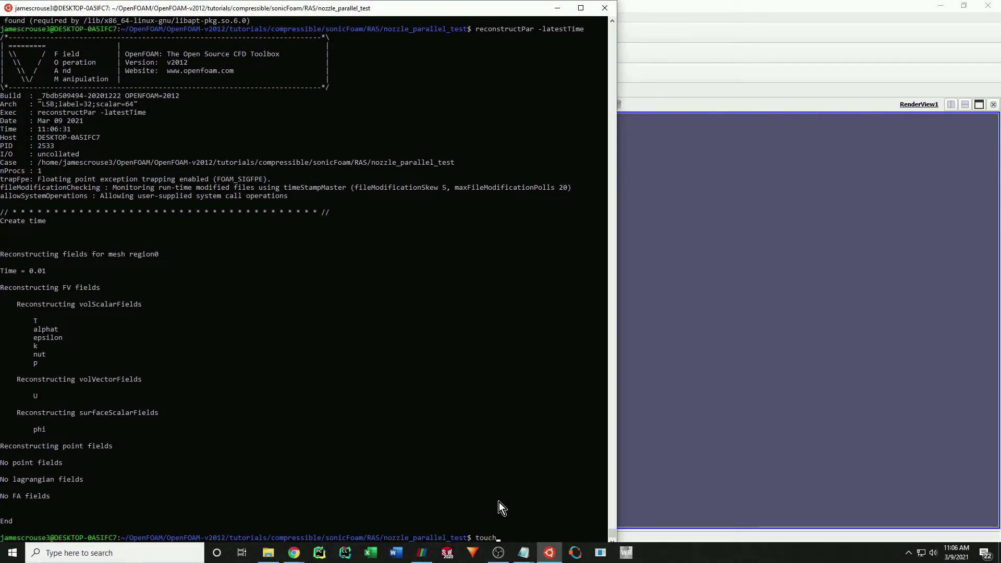
pyautogui.write(' results.foam')
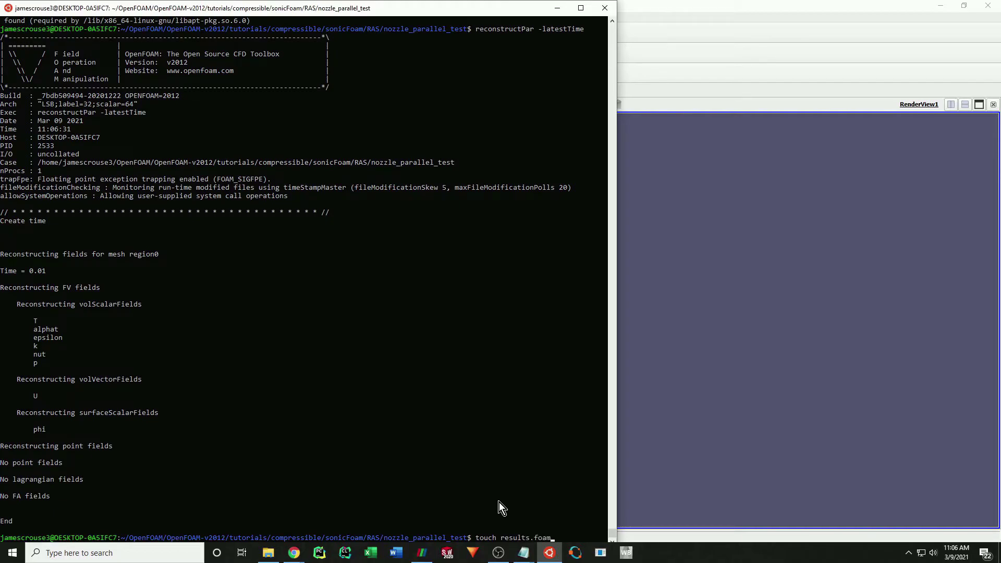
pyautogui.press('Return')
# Open results.foam from nozzle_parallel_test in ParaView and apply it to load the nozzle fields
pyautogui.click(742, 420)
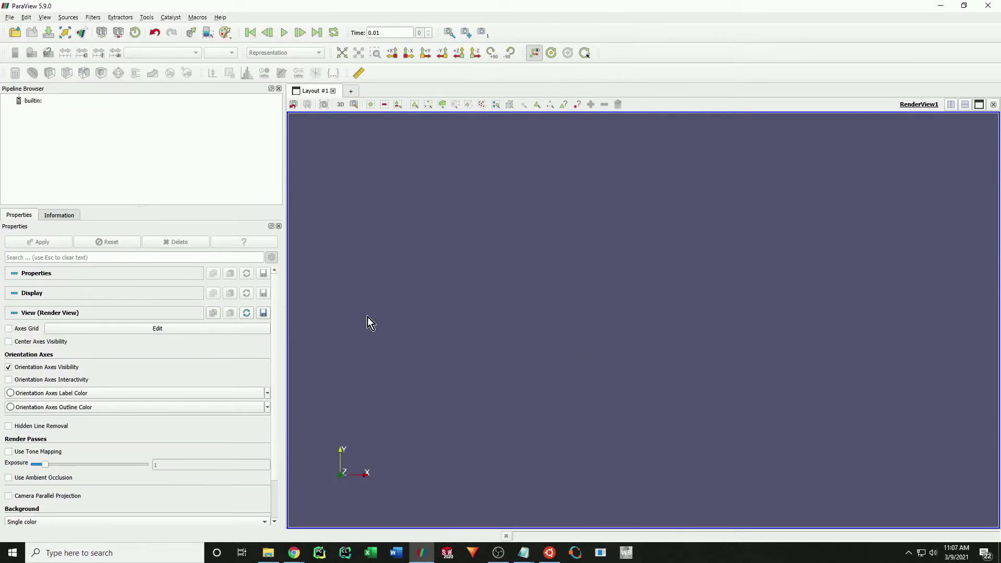
pyautogui.click(11, 32)
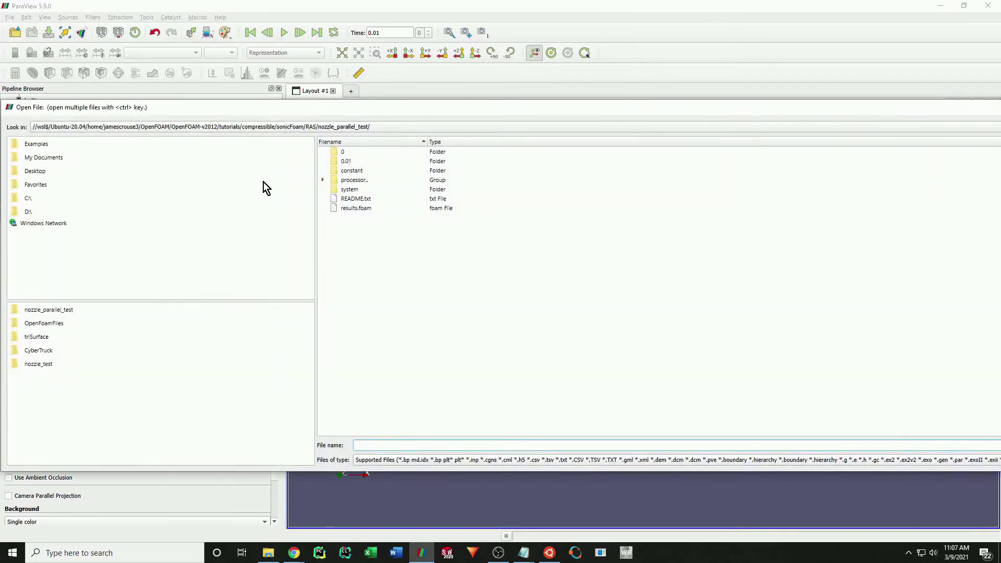
pyautogui.doubleClick(357, 208)
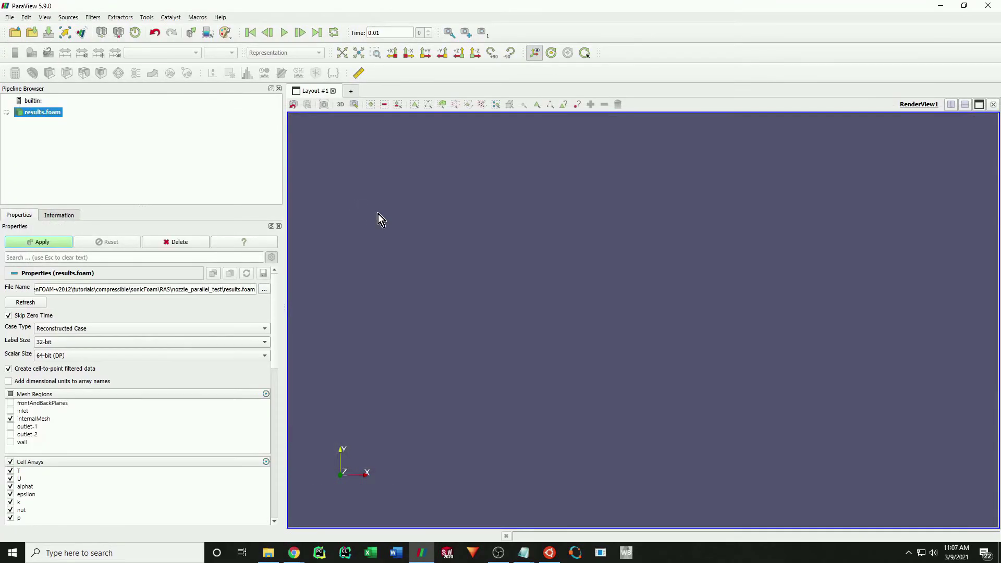
pyautogui.click(33, 242)
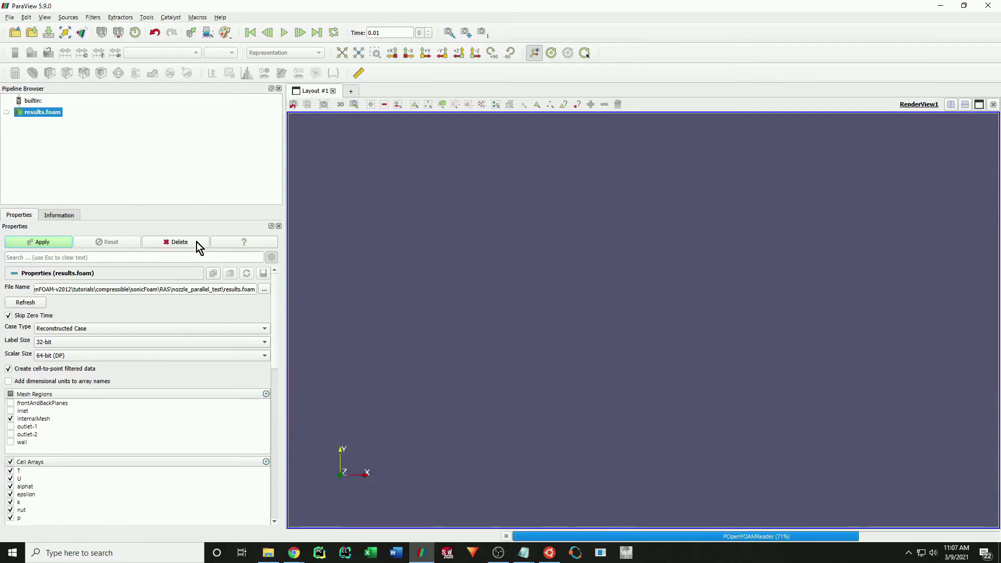